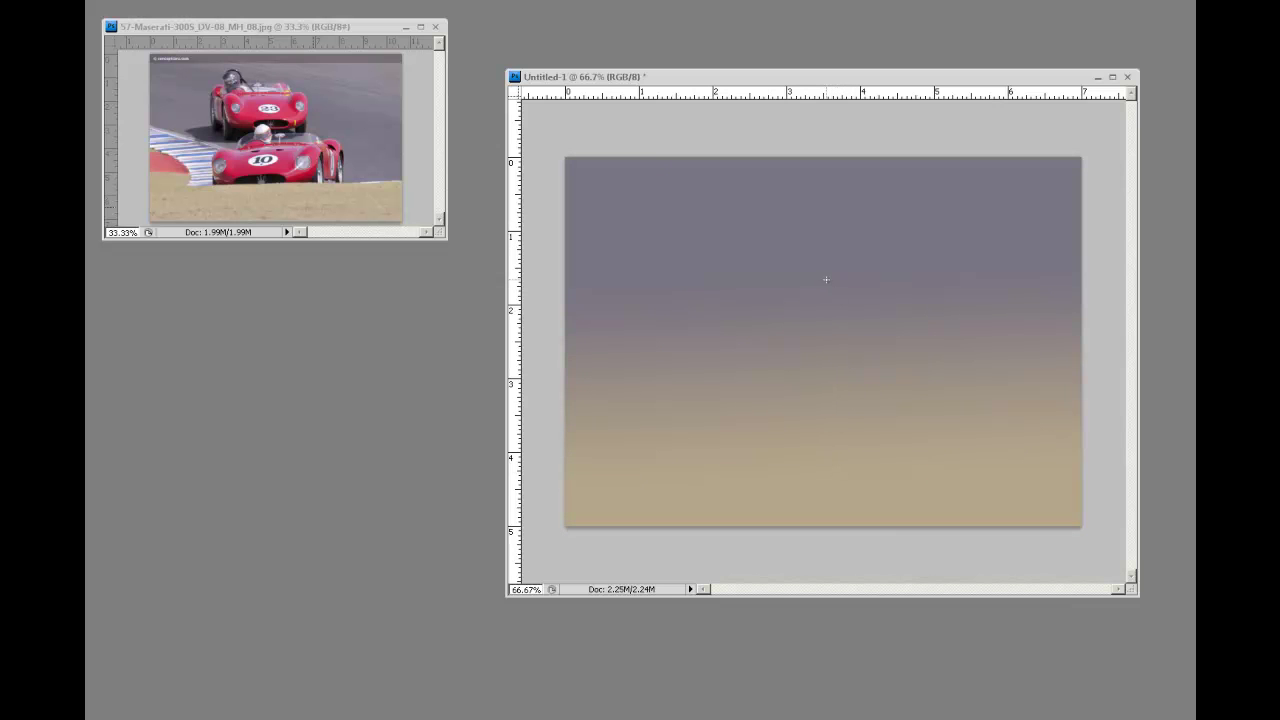
Fill the canvas with a vertical grey-to-tan gradient and brush a soft light tan band low down
{"action": "left_click_drag", "start_coordinate": [822, 277], "coordinate": [826, 468]}
{"action": "left_click_drag", "start_coordinate": [822, 388], "coordinate": [822, 446]}
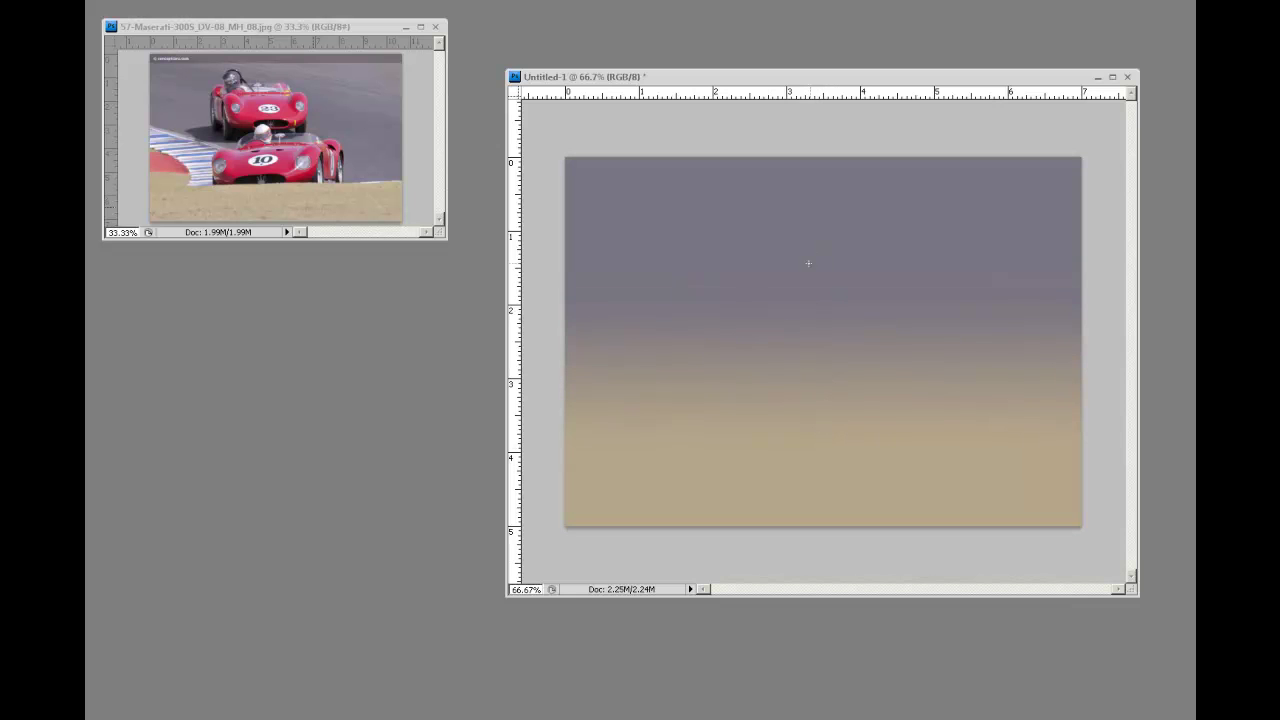
{"action": "left_click_drag", "start_coordinate": [807, 271], "coordinate": [812, 449]}
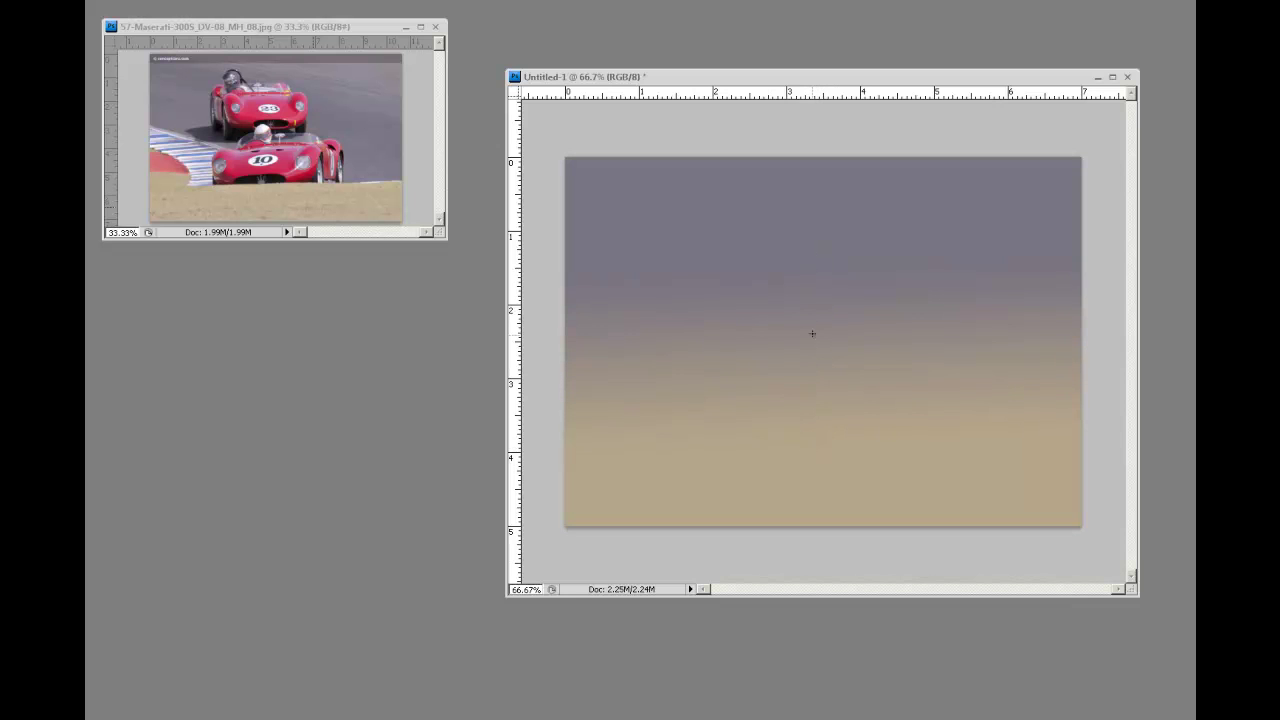
{"action": "left_click_drag", "start_coordinate": [813, 330], "coordinate": [814, 466]}
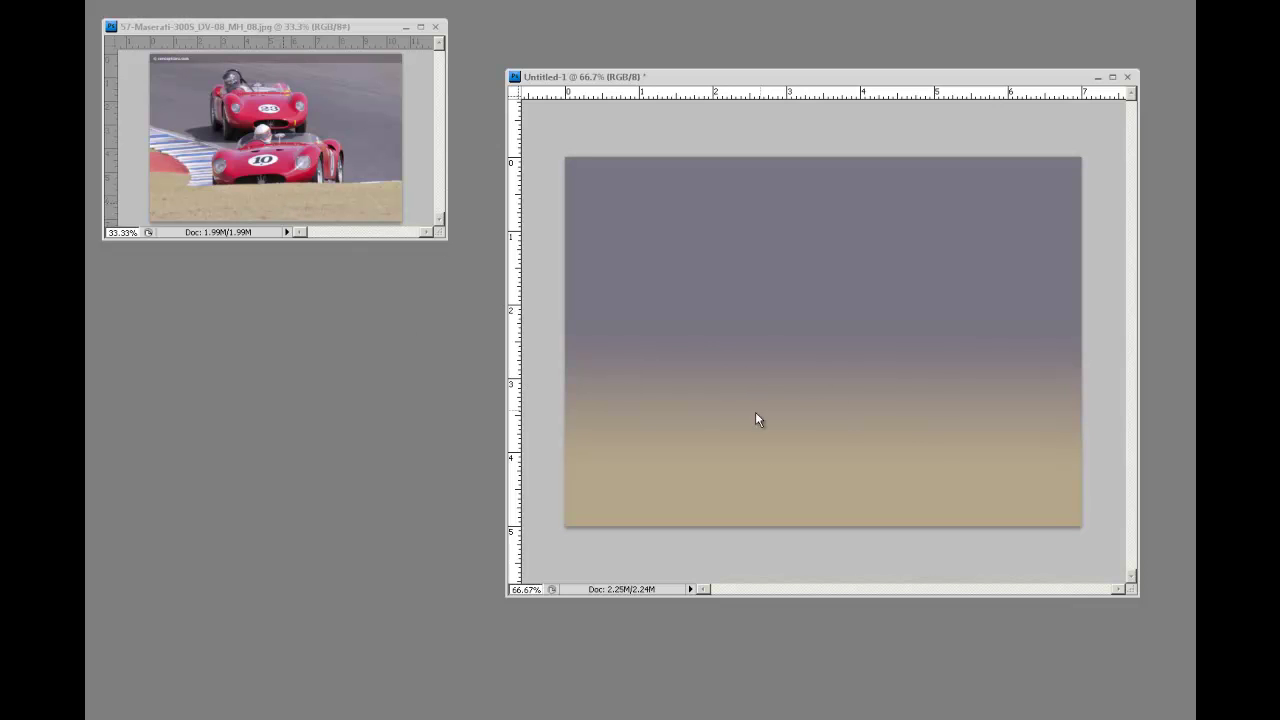
{"action": "mouse_move", "coordinate": [697, 423]}
{"action": "left_mouse_down"}
{"action": "mouse_move", "coordinate": [837, 431]}
{"action": "mouse_move", "coordinate": [723, 420]}
{"action": "mouse_move", "coordinate": [656, 433]}
{"action": "mouse_move", "coordinate": [1037, 434]}
{"action": "mouse_move", "coordinate": [577, 449]}
{"action": "mouse_move", "coordinate": [1043, 437]}
{"action": "mouse_move", "coordinate": [731, 445]}
{"action": "left_mouse_up"}
{"action": "key", "text": "bracketright"}
{"action": "key", "text": "bracketright"}
{"action": "key", "text": "bracketright"}
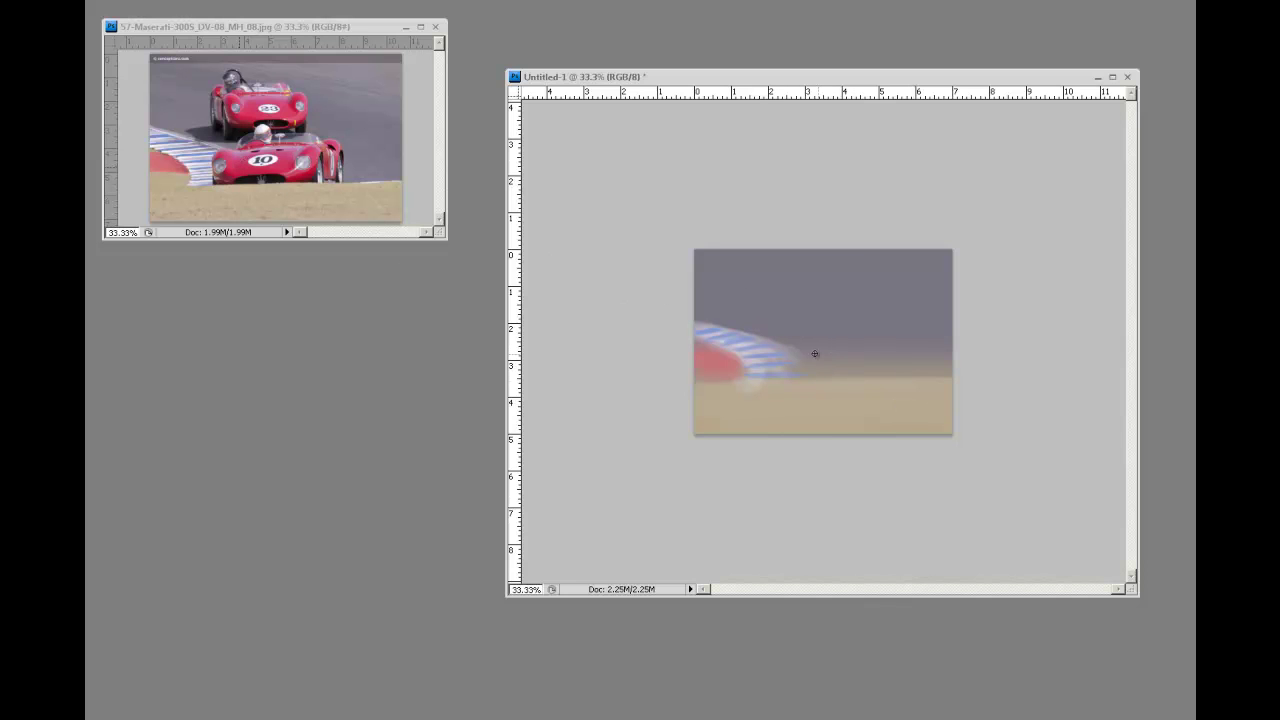
Clone red from the photo's car into a blob beside the kerb for the lower car
{"action": "mouse_move", "coordinate": [803, 363]}
{"action": "left_mouse_down"}
{"action": "mouse_move", "coordinate": [880, 348]}
{"action": "mouse_move", "coordinate": [802, 356]}
{"action": "mouse_move", "coordinate": [789, 372]}
{"action": "mouse_move", "coordinate": [801, 356]}
{"action": "mouse_move", "coordinate": [916, 348]}
{"action": "mouse_move", "coordinate": [814, 370]}
{"action": "mouse_move", "coordinate": [875, 367]}
{"action": "mouse_move", "coordinate": [900, 343]}
{"action": "mouse_move", "coordinate": [916, 350]}
{"action": "mouse_move", "coordinate": [905, 340]}
{"action": "mouse_move", "coordinate": [811, 368]}
{"action": "left_mouse_up"}
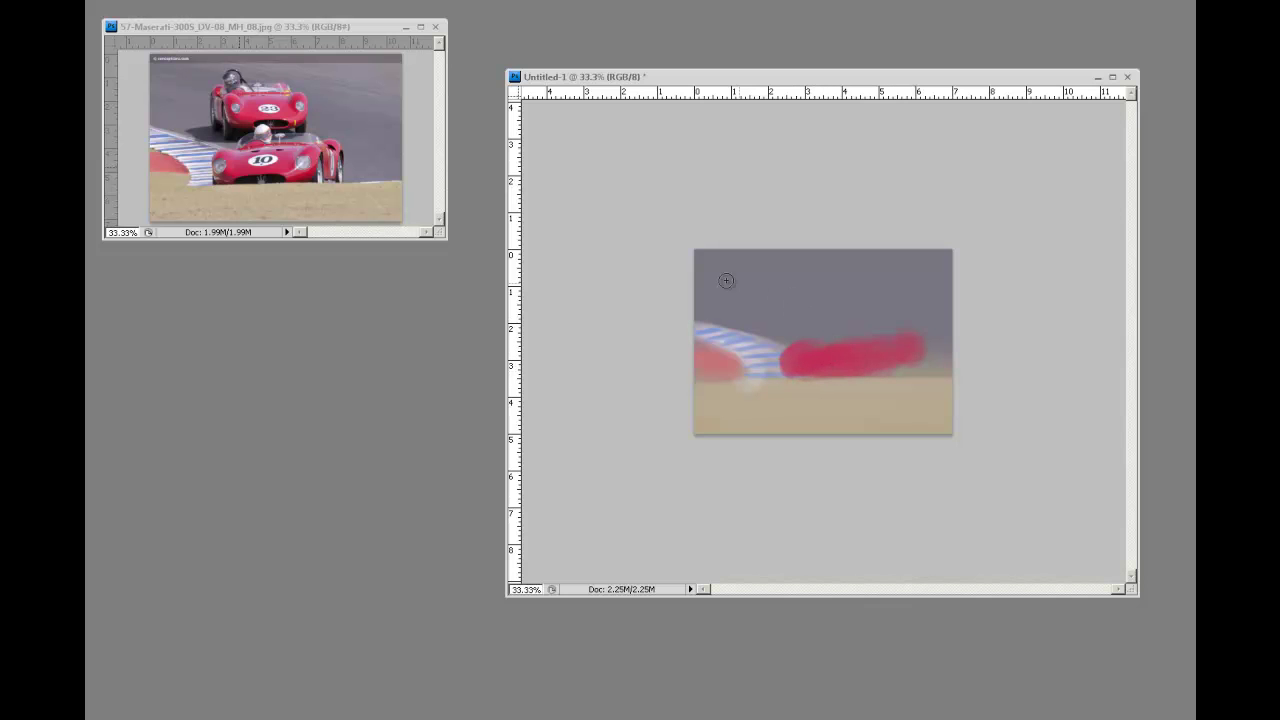
Clone red into the upper grey area to block in the rear car's shape
{"action": "left_click", "coordinate": [792, 297]}
{"action": "mouse_move", "coordinate": [803, 297]}
{"action": "left_mouse_down"}
{"action": "mouse_move", "coordinate": [872, 304]}
{"action": "mouse_move", "coordinate": [817, 318]}
{"action": "mouse_move", "coordinate": [857, 318]}
{"action": "mouse_move", "coordinate": [788, 297]}
{"action": "mouse_move", "coordinate": [790, 310]}
{"action": "mouse_move", "coordinate": [775, 294]}
{"action": "mouse_move", "coordinate": [773, 308]}
{"action": "mouse_move", "coordinate": [870, 299]}
{"action": "mouse_move", "coordinate": [788, 297]}
{"action": "mouse_move", "coordinate": [827, 321]}
{"action": "mouse_move", "coordinate": [873, 315]}
{"action": "mouse_move", "coordinate": [866, 300]}
{"action": "mouse_move", "coordinate": [873, 309]}
{"action": "mouse_move", "coordinate": [804, 322]}
{"action": "mouse_move", "coordinate": [877, 313]}
{"action": "mouse_move", "coordinate": [846, 306]}
{"action": "left_mouse_up"}
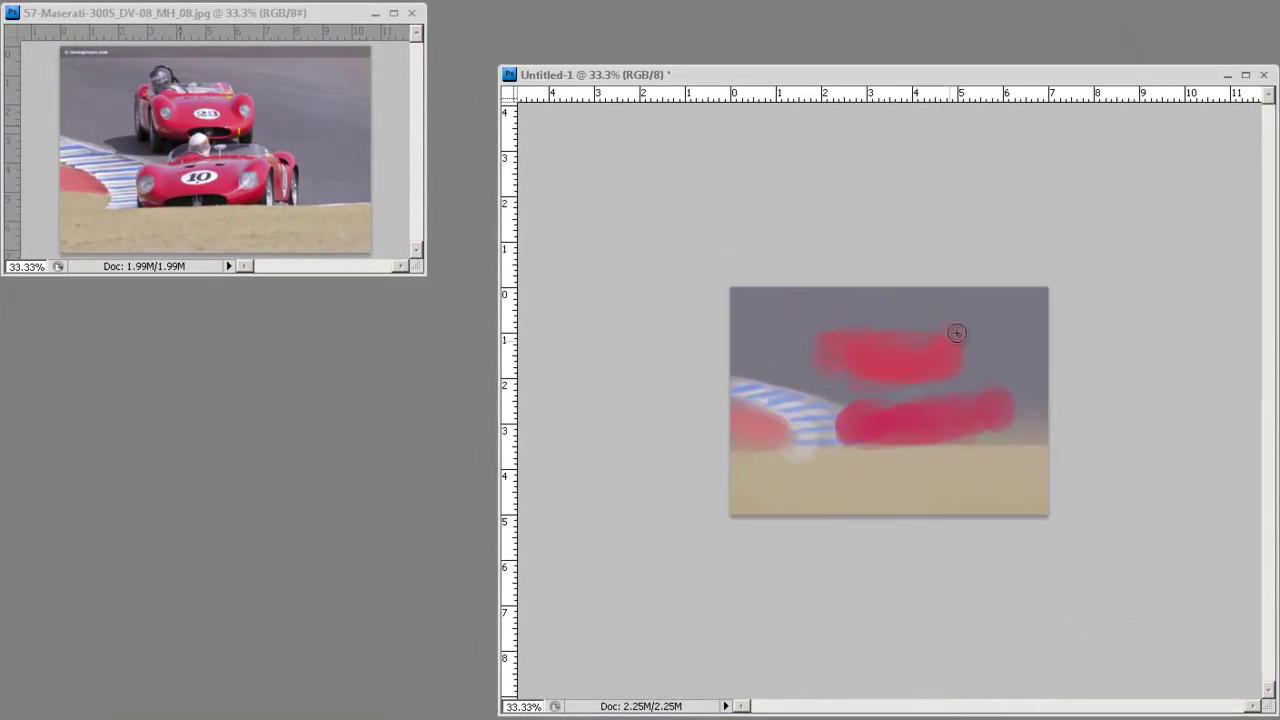
Check the reference photo, then paint the lower car's dark grille and thick rear wheel
{"action": "left_click", "coordinate": [181, 188]}
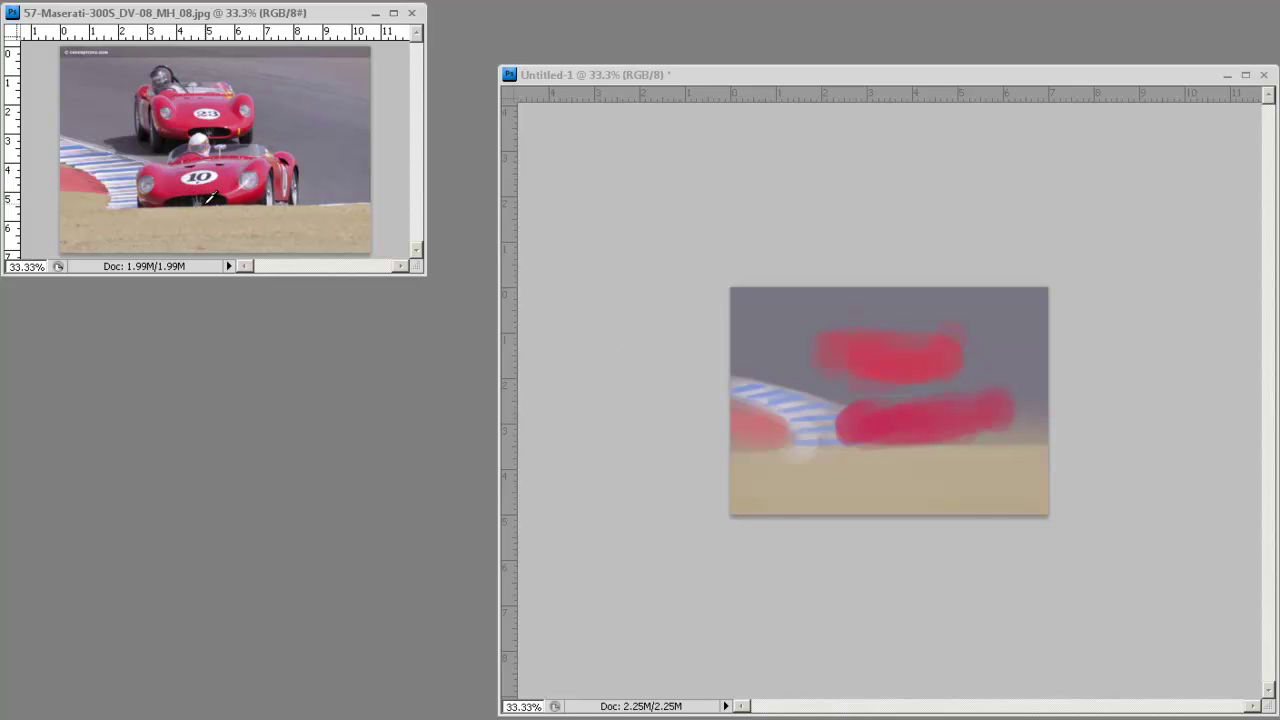
{"action": "left_click", "coordinate": [898, 445]}
{"action": "mouse_move", "coordinate": [892, 440]}
{"action": "left_mouse_down"}
{"action": "mouse_move", "coordinate": [910, 440]}
{"action": "mouse_move", "coordinate": [870, 440]}
{"action": "mouse_move", "coordinate": [930, 440]}
{"action": "mouse_move", "coordinate": [886, 444]}
{"action": "mouse_move", "coordinate": [905, 442]}
{"action": "left_mouse_up"}
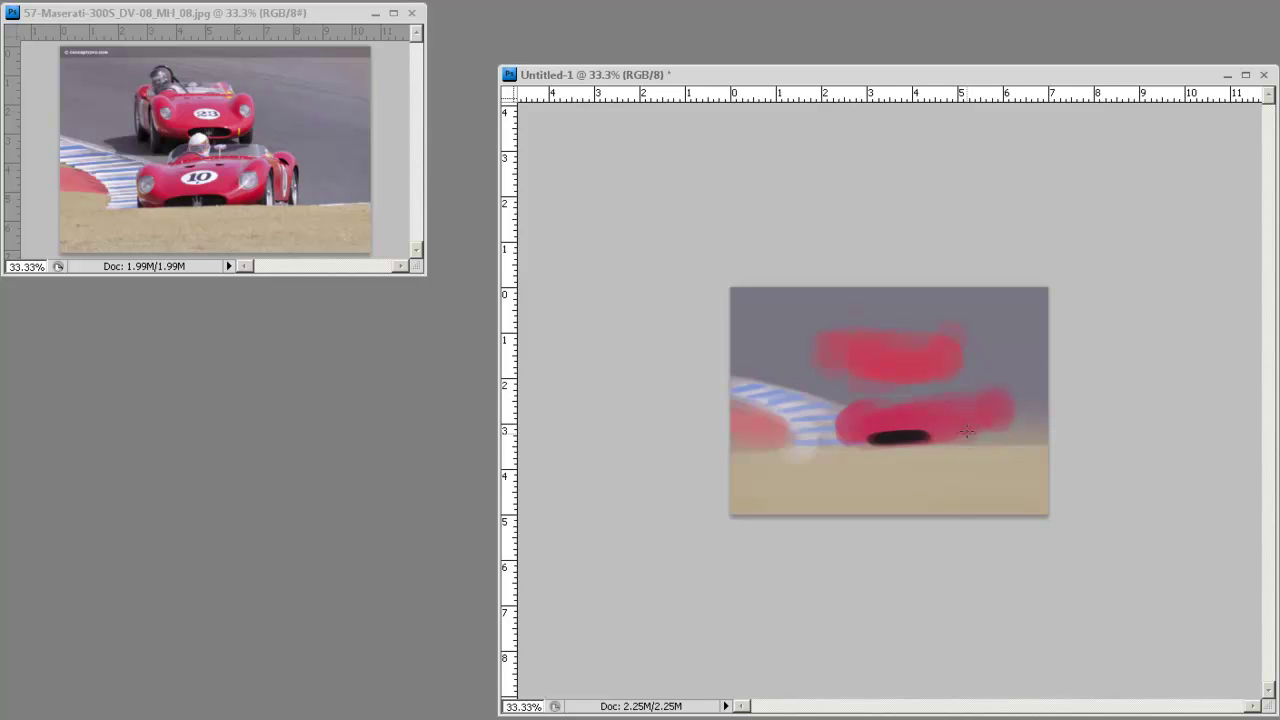
{"action": "left_click_drag", "start_coordinate": [966, 433], "coordinate": [968, 445]}
{"action": "left_click_drag", "start_coordinate": [1005, 443], "coordinate": [1004, 409]}
Dab two light headlights on the lower car and paint the upper car's dark grille
{"action": "left_click", "coordinate": [942, 422]}
{"action": "left_click", "coordinate": [848, 426]}
{"action": "left_click_drag", "start_coordinate": [908, 370], "coordinate": [924, 373]}
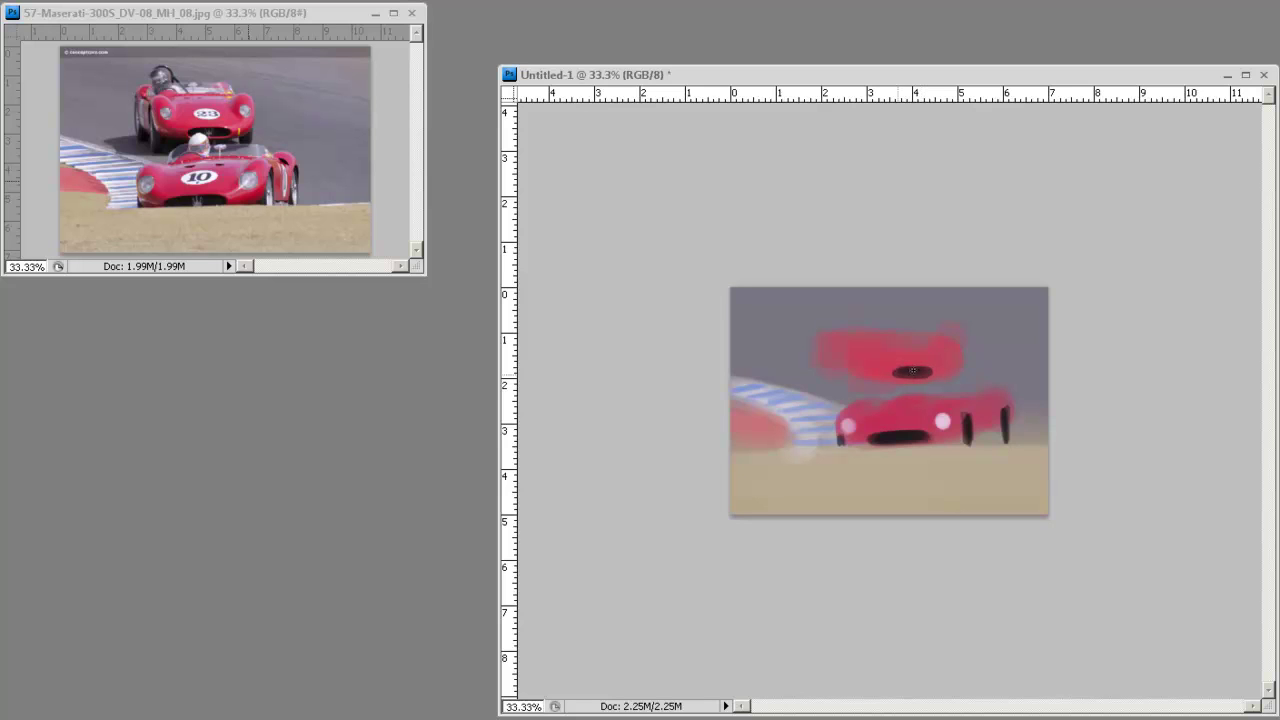
{"action": "left_click_drag", "start_coordinate": [928, 373], "coordinate": [936, 372]}
Paint the upper car's wheels and dark shadow beneath, plus another lower-car wheel
{"action": "left_click_drag", "start_coordinate": [857, 370], "coordinate": [859, 384]}
{"action": "left_click_drag", "start_coordinate": [831, 371], "coordinate": [830, 366]}
{"action": "mouse_move", "coordinate": [817, 380]}
{"action": "left_mouse_down"}
{"action": "mouse_move", "coordinate": [876, 384]}
{"action": "mouse_move", "coordinate": [804, 389]}
{"action": "mouse_move", "coordinate": [885, 388]}
{"action": "mouse_move", "coordinate": [799, 383]}
{"action": "mouse_move", "coordinate": [948, 385]}
{"action": "left_mouse_up"}
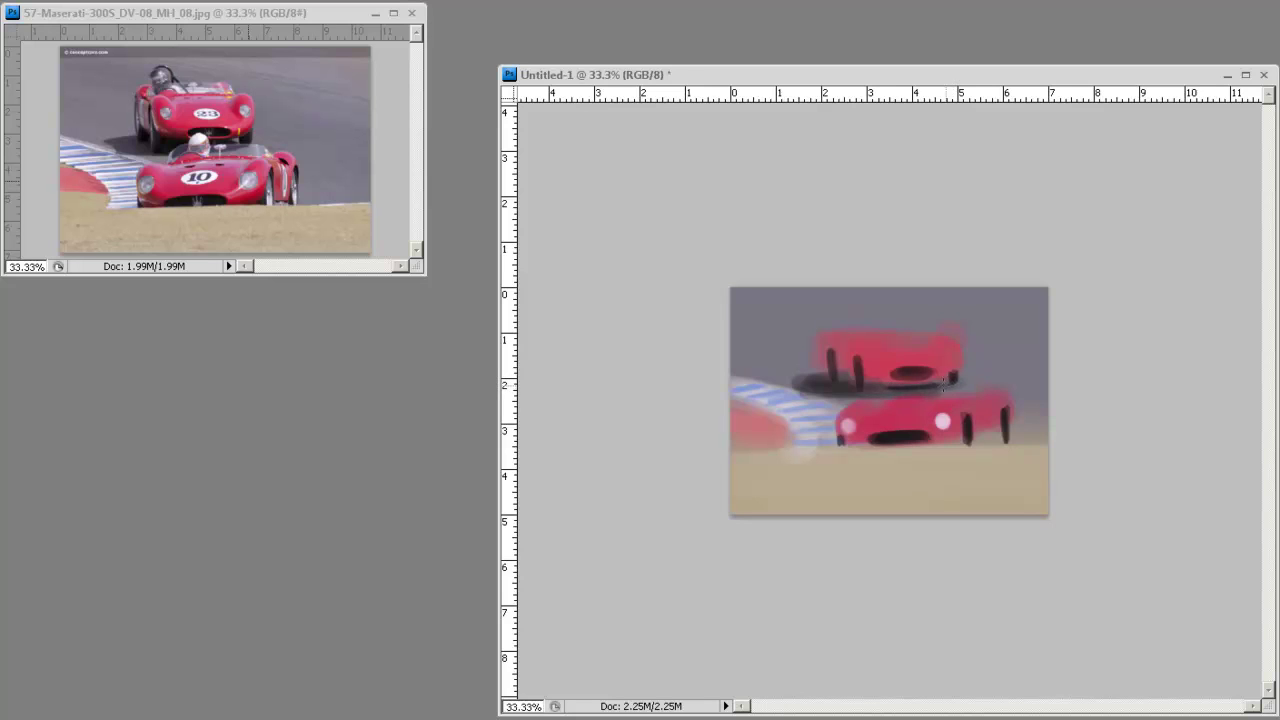
{"action": "left_click_drag", "start_coordinate": [947, 387], "coordinate": [944, 389]}
{"action": "mouse_move", "coordinate": [870, 387]}
{"action": "left_mouse_down"}
{"action": "mouse_move", "coordinate": [792, 386]}
{"action": "mouse_move", "coordinate": [850, 399]}
{"action": "mouse_move", "coordinate": [947, 387]}
{"action": "left_mouse_up"}
{"action": "mouse_move", "coordinate": [1008, 418]}
{"action": "left_mouse_down"}
{"action": "mouse_move", "coordinate": [1009, 445]}
{"action": "mouse_move", "coordinate": [1007, 418]}
{"action": "left_mouse_up"}
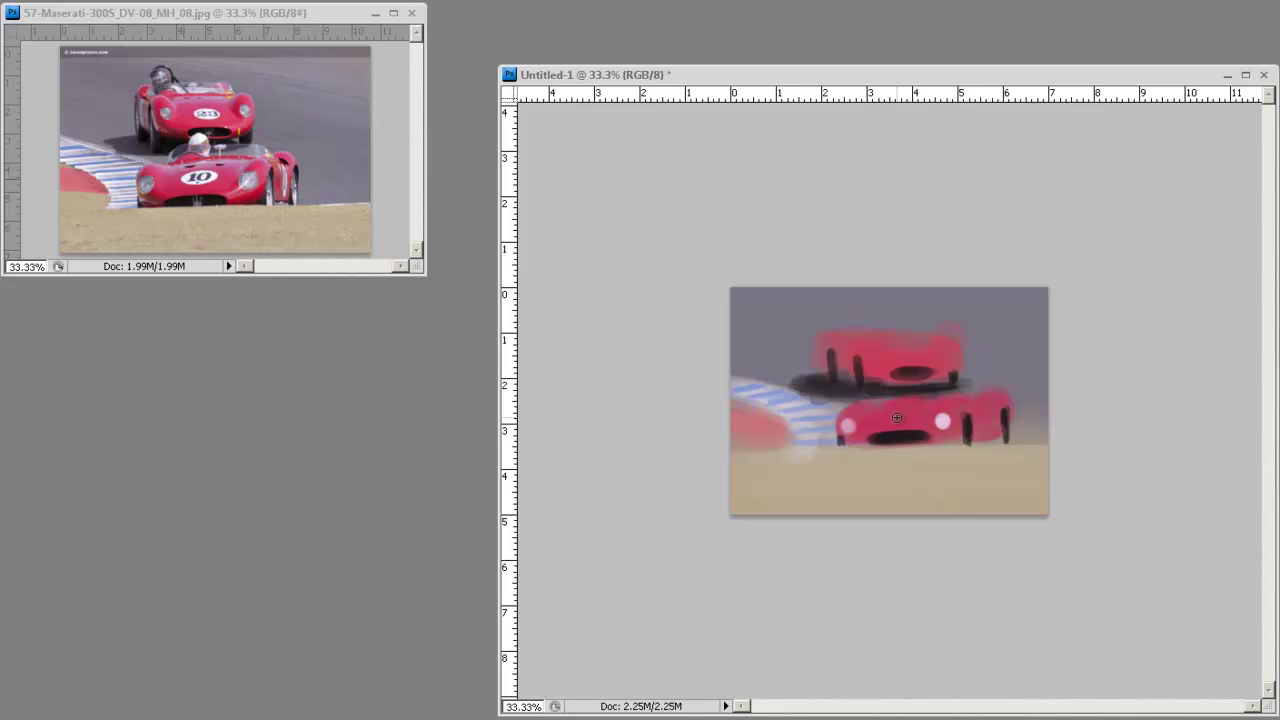
Add a pink highlight and wider white oval on the front car's nose, undoing a stray dab
{"action": "left_click_drag", "start_coordinate": [902, 418], "coordinate": [897, 416]}
{"action": "left_click_drag", "start_coordinate": [894, 414], "coordinate": [900, 424]}
{"action": "left_click_drag", "start_coordinate": [892, 384], "coordinate": [899, 384]}
{"action": "key", "text": "ctrl+z"}
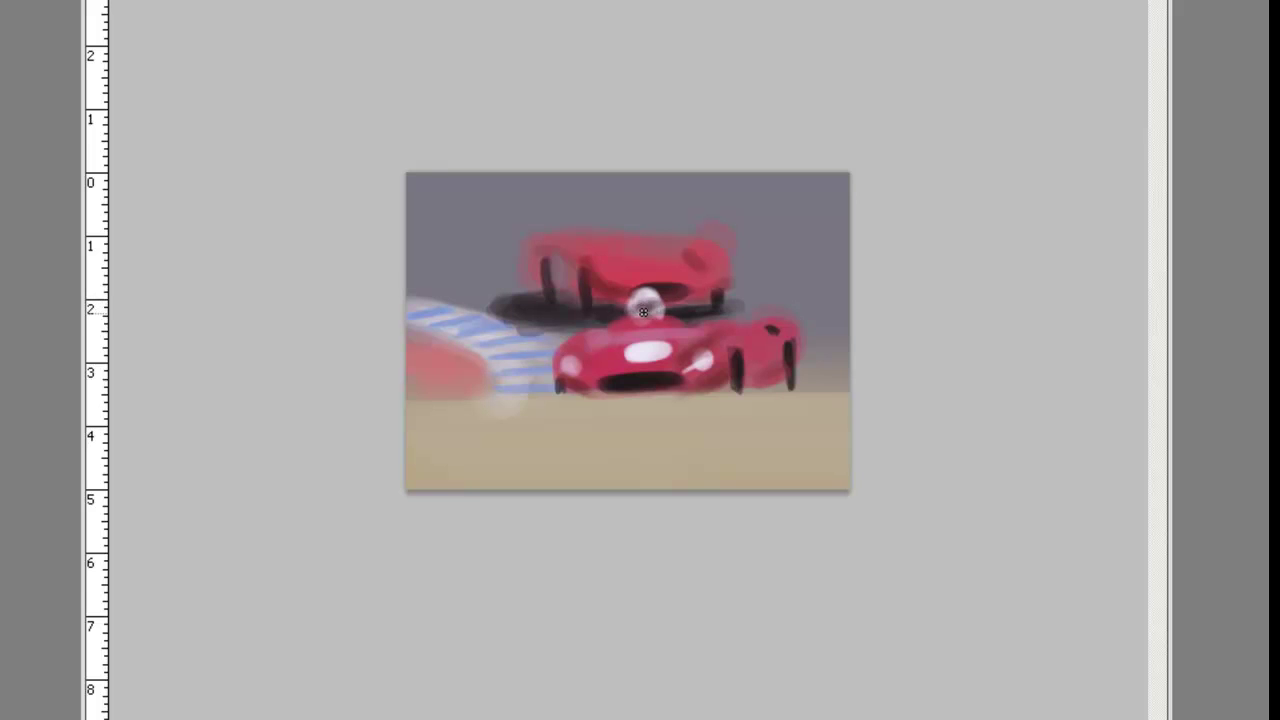
Dab two headlights on the rear car, paint its dark-helmeted driver, and highlight the front wheel
{"action": "left_click", "coordinate": [716, 266]}
{"action": "left_click", "coordinate": [607, 267]}
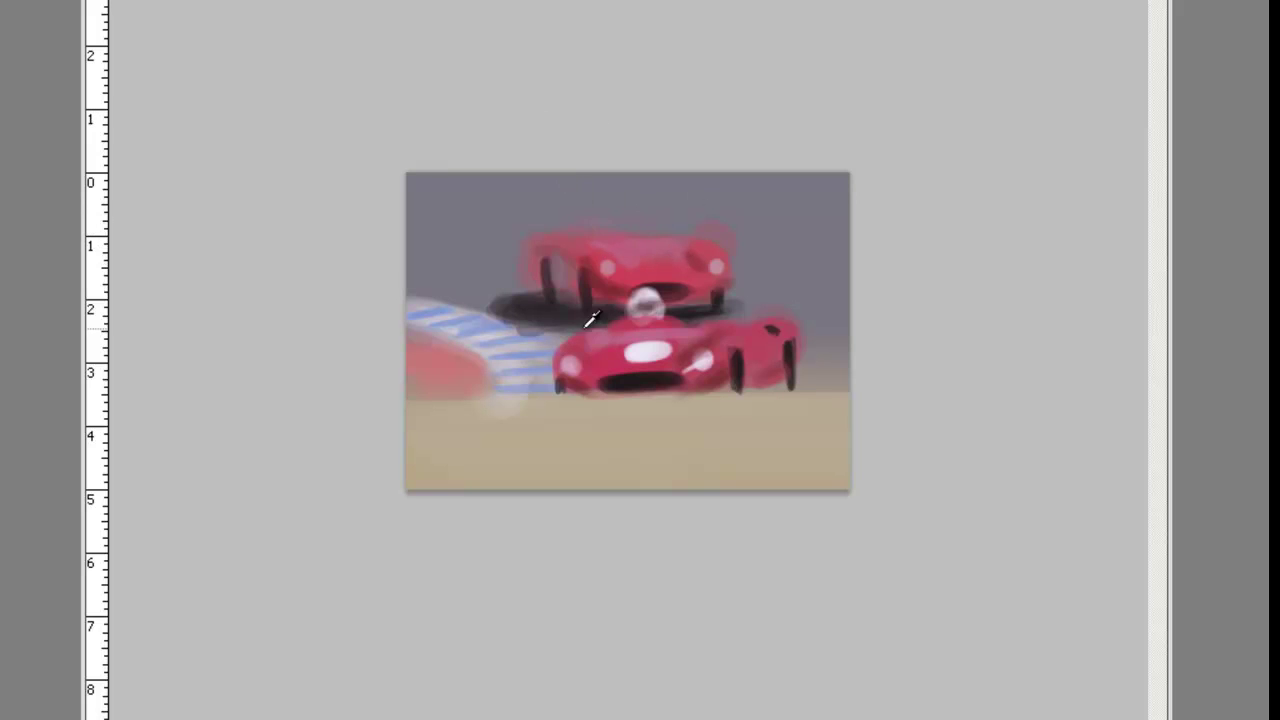
{"action": "key", "text": "alt"}
{"action": "mouse_move", "coordinate": [583, 216]}
{"action": "left_mouse_down"}
{"action": "mouse_move", "coordinate": [586, 206]}
{"action": "mouse_move", "coordinate": [578, 224]}
{"action": "mouse_move", "coordinate": [594, 228]}
{"action": "left_mouse_up"}
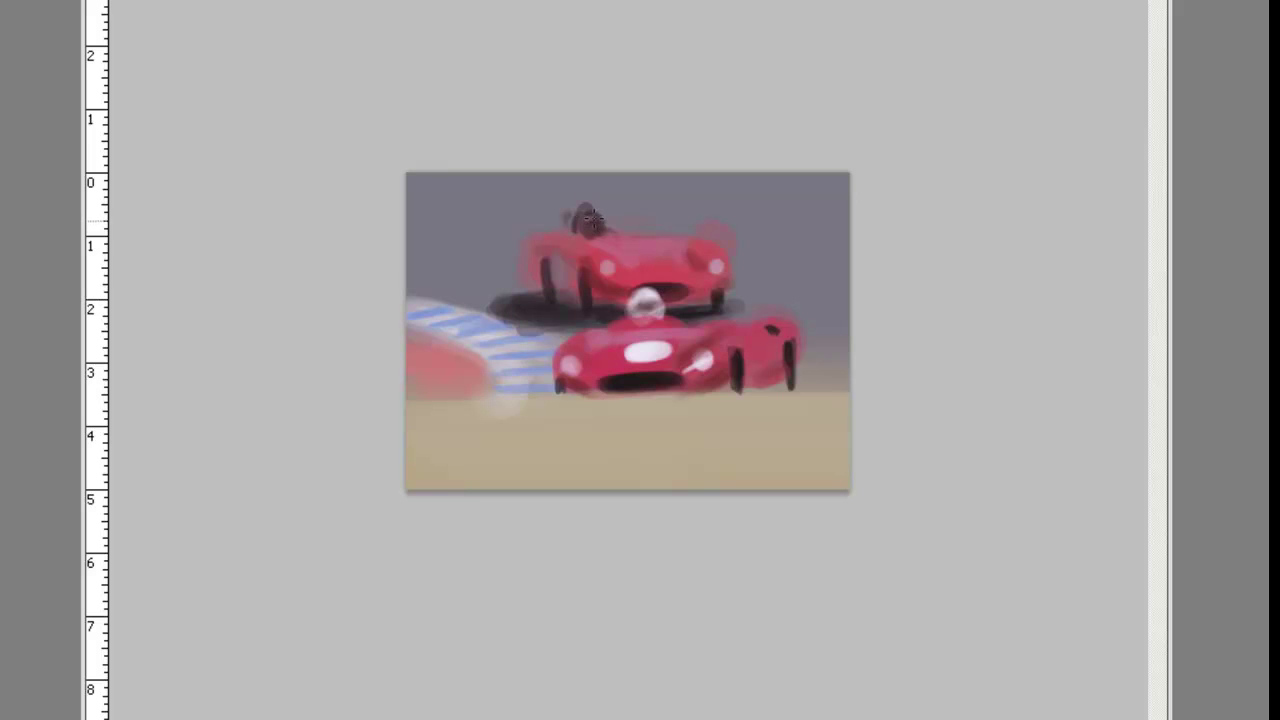
{"action": "left_click_drag", "start_coordinate": [598, 212], "coordinate": [631, 243]}
{"action": "mouse_move", "coordinate": [731, 376]}
{"action": "left_mouse_down"}
{"action": "mouse_move", "coordinate": [734, 396]}
{"action": "mouse_move", "coordinate": [735, 360]}
{"action": "mouse_move", "coordinate": [738, 380]}
{"action": "mouse_move", "coordinate": [790, 370]}
{"action": "left_mouse_up"}
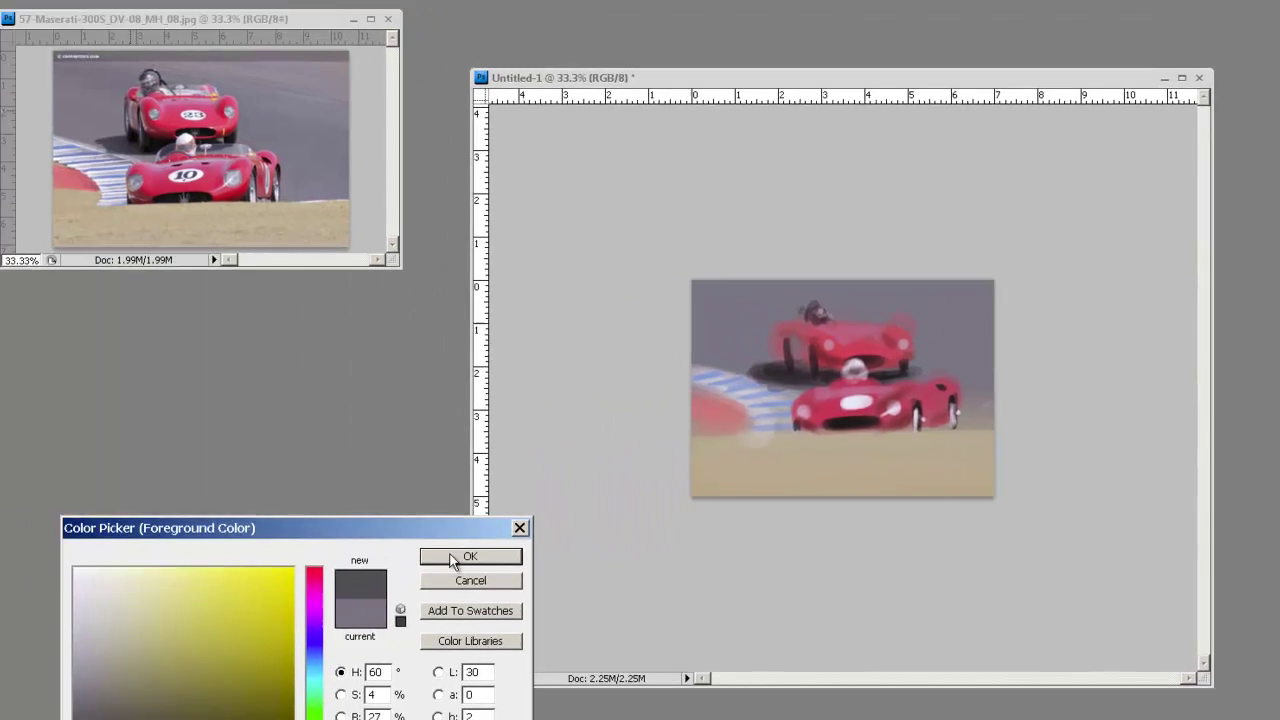
Accept the darker grey chosen in the Color Picker for the skid marks
{"action": "key", "text": "Return"}
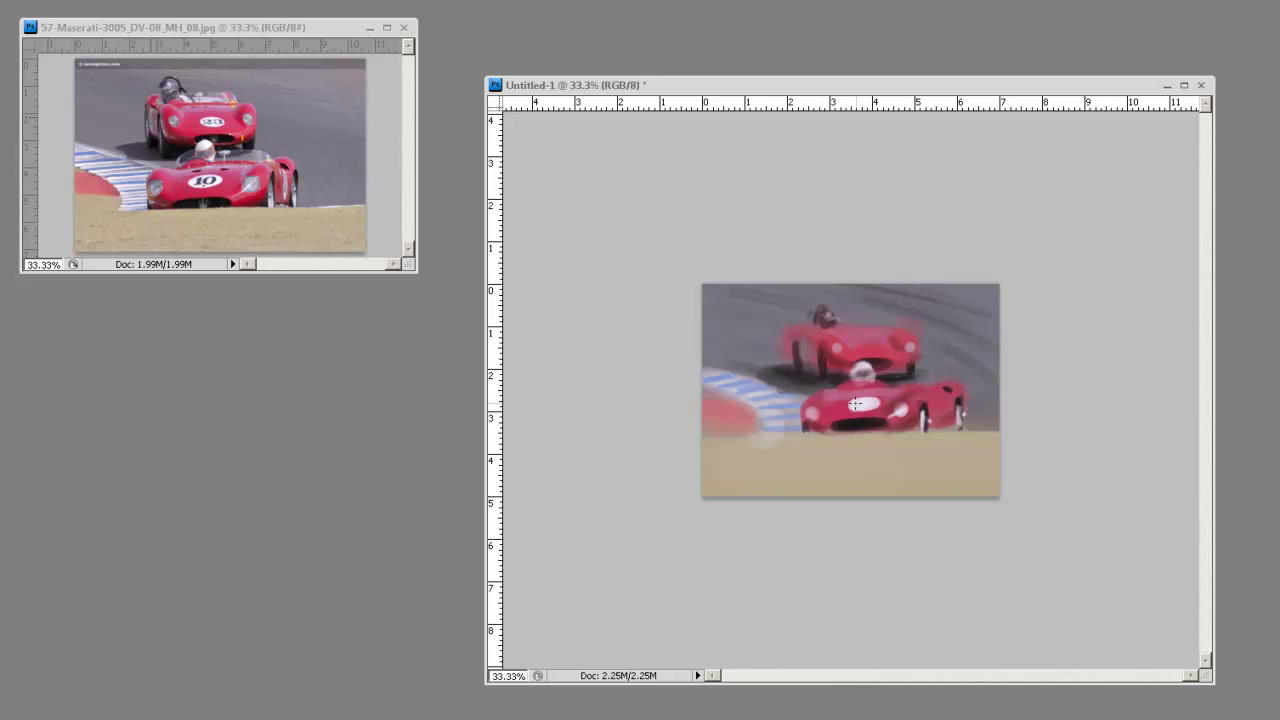
Letter the number 10 on the front car's white patch and add a light pink body streak
{"action": "left_click_drag", "start_coordinate": [856, 404], "coordinate": [866, 404]}
{"action": "mouse_move", "coordinate": [940, 405]}
{"action": "left_mouse_down"}
{"action": "mouse_move", "coordinate": [941, 420]}
{"action": "mouse_move", "coordinate": [943, 407]}
{"action": "left_mouse_up"}
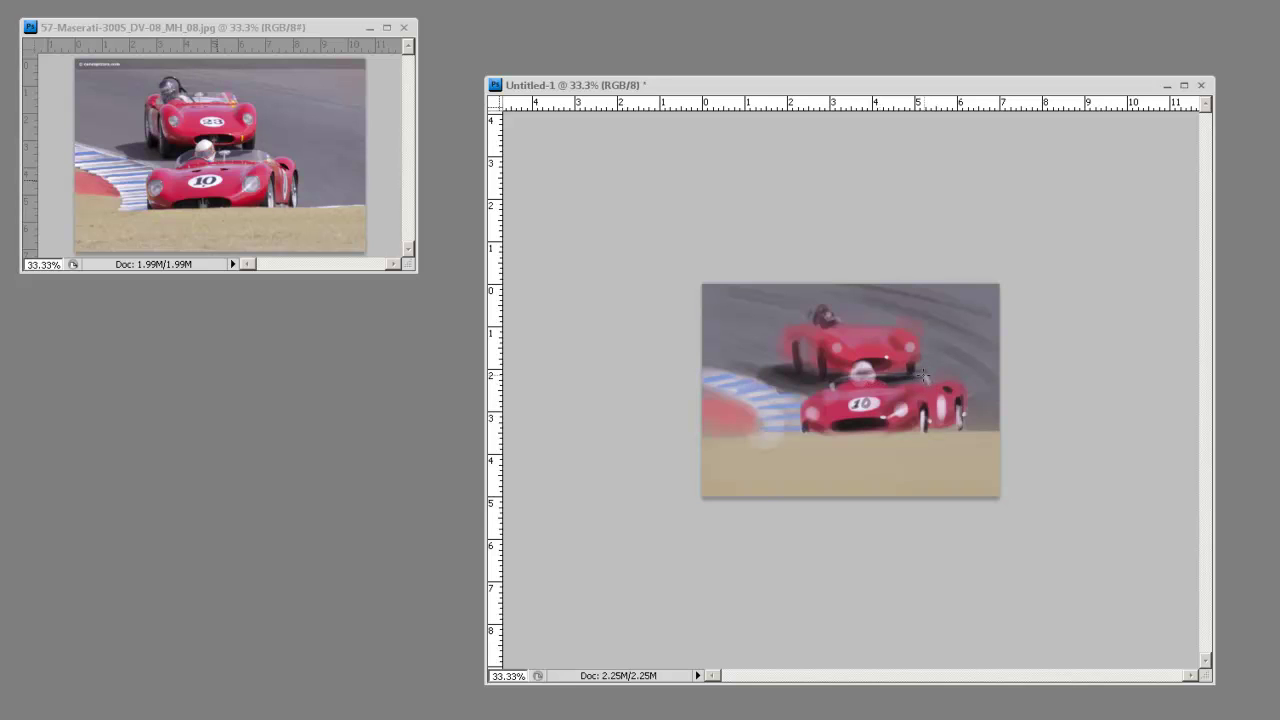
Paint a light stroke beside the rear driver's helmet, then undo it
{"action": "left_click_drag", "start_coordinate": [825, 317], "coordinate": [885, 314]}
{"action": "key", "text": "ctrl+z"}
{"action": "key", "text": "ctrl+z"}
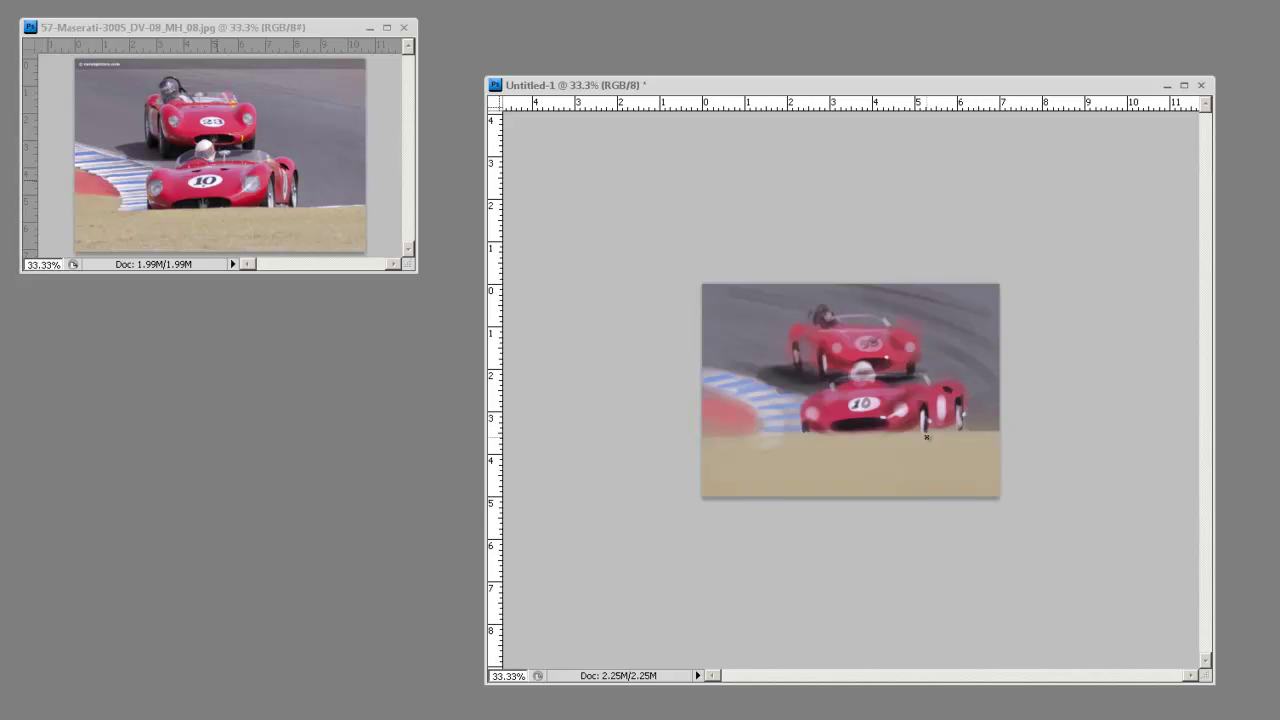
Paint a straight, crisp ground line under the cars, then smear darker streaks into the tan ground
{"action": "left_click_drag", "start_coordinate": [707, 442], "coordinate": [1007, 436]}
{"action": "key", "text": "ctrl+Tab"}
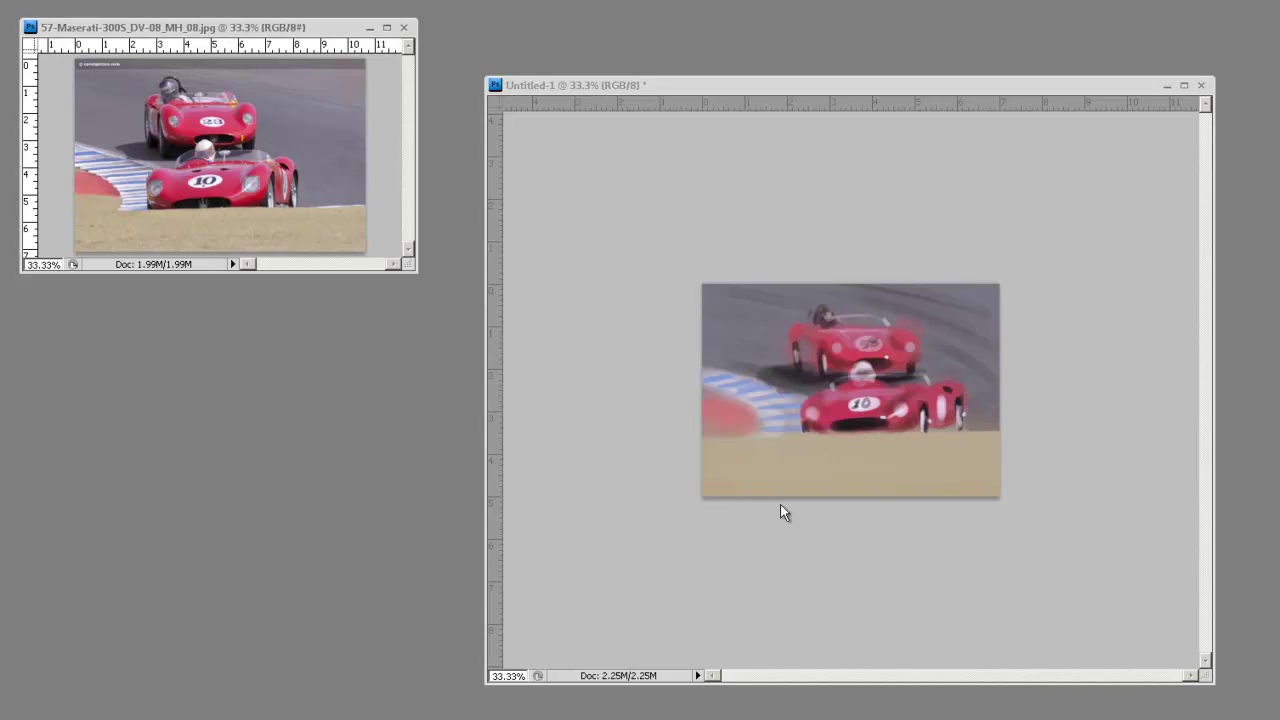
{"action": "left_click", "coordinate": [764, 468]}
{"action": "mouse_move", "coordinate": [760, 466]}
{"action": "left_mouse_down"}
{"action": "mouse_move", "coordinate": [859, 481]}
{"action": "mouse_move", "coordinate": [742, 486]}
{"action": "mouse_move", "coordinate": [807, 467]}
{"action": "mouse_move", "coordinate": [1004, 473]}
{"action": "mouse_move", "coordinate": [708, 475]}
{"action": "mouse_move", "coordinate": [741, 494]}
{"action": "mouse_move", "coordinate": [1012, 476]}
{"action": "mouse_move", "coordinate": [824, 469]}
{"action": "mouse_move", "coordinate": [714, 483]}
{"action": "mouse_move", "coordinate": [903, 485]}
{"action": "left_mouse_up"}
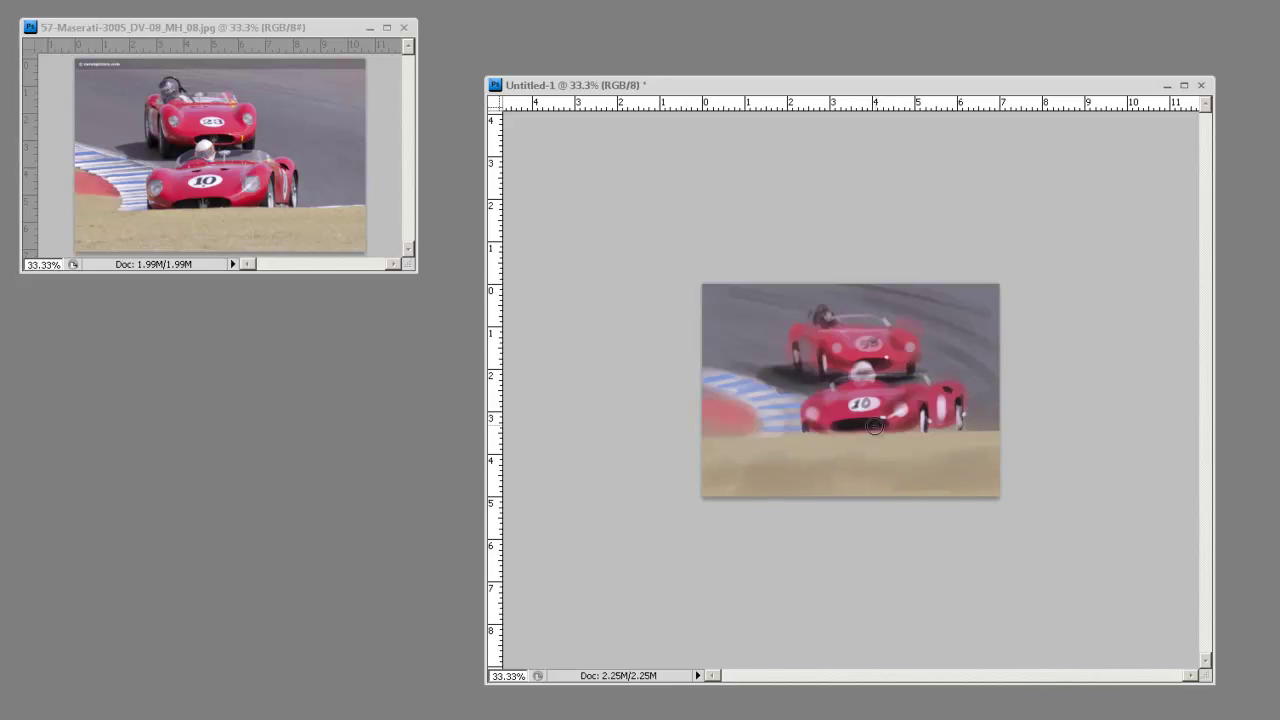